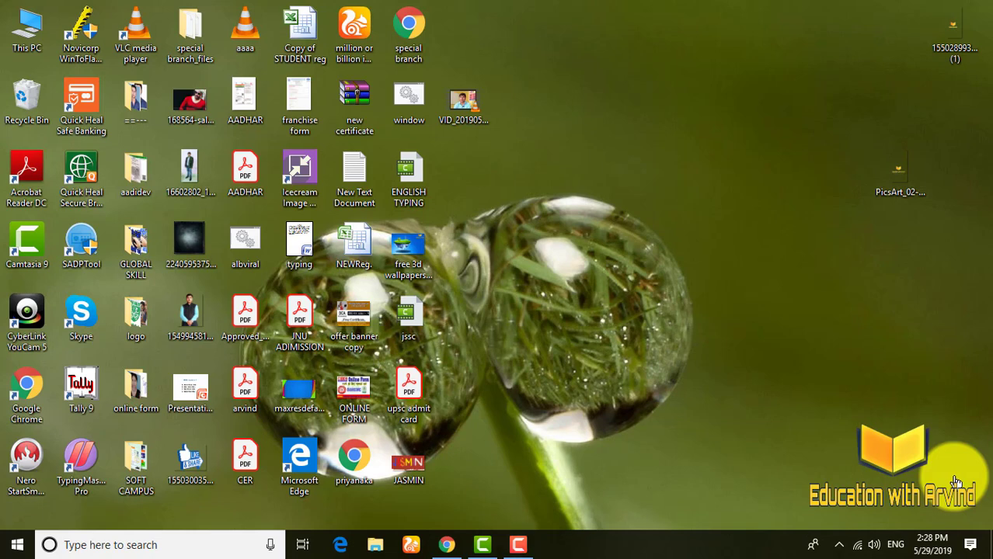
Launch Microsoft Word by running WINWORD from the Run box
{"action": "key", "text": "super"}
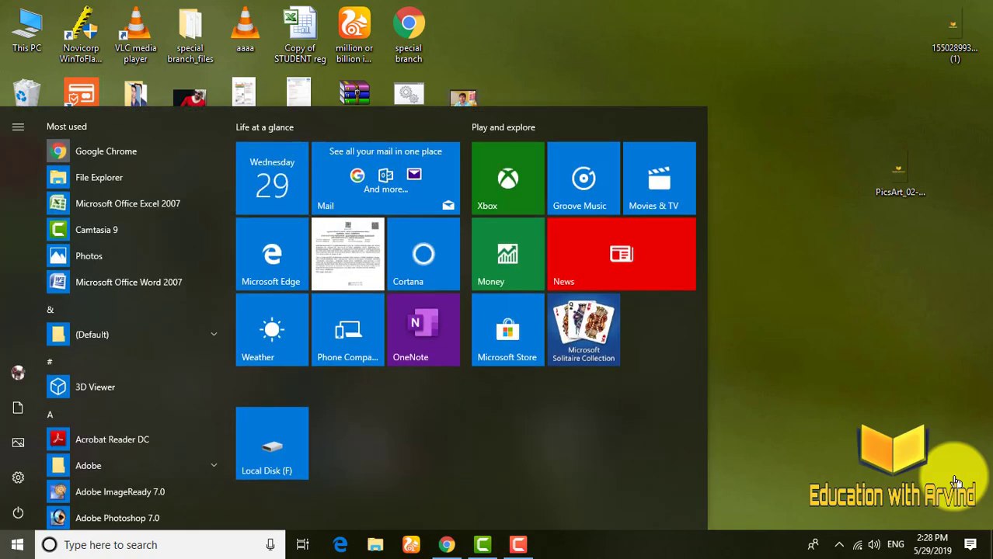
{"action": "left_click", "coordinate": [820, 219]}
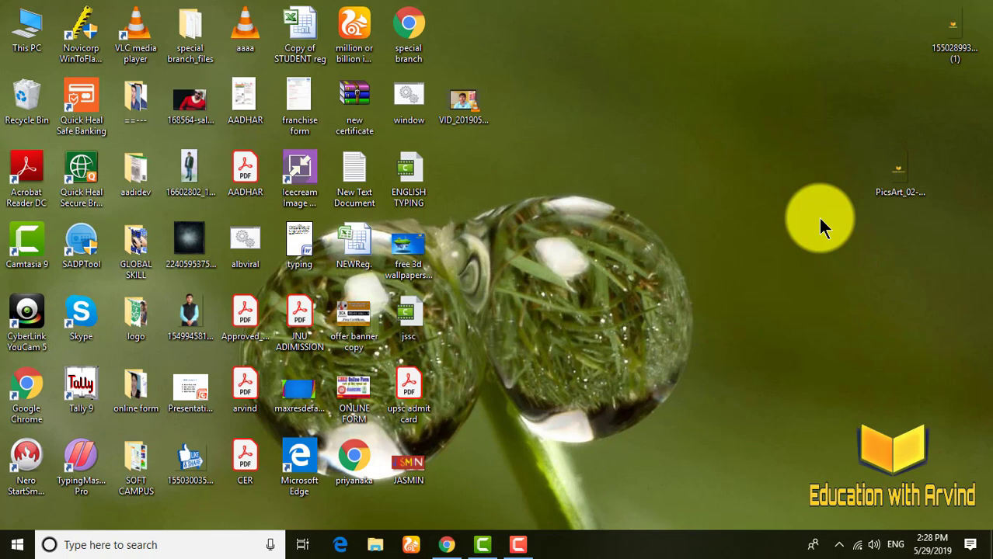
{"action": "key", "text": "super+r"}
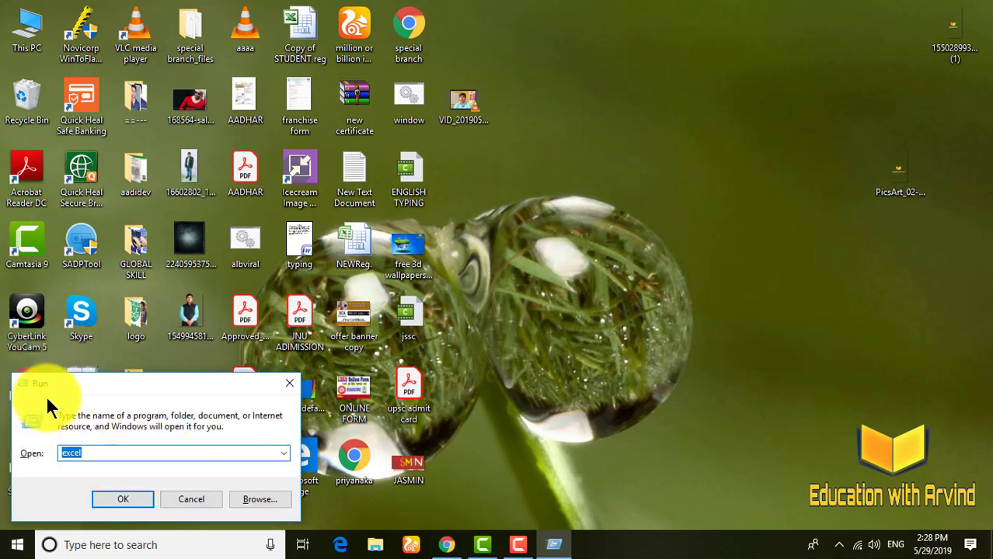
{"action": "key", "text": "BackSpace"}
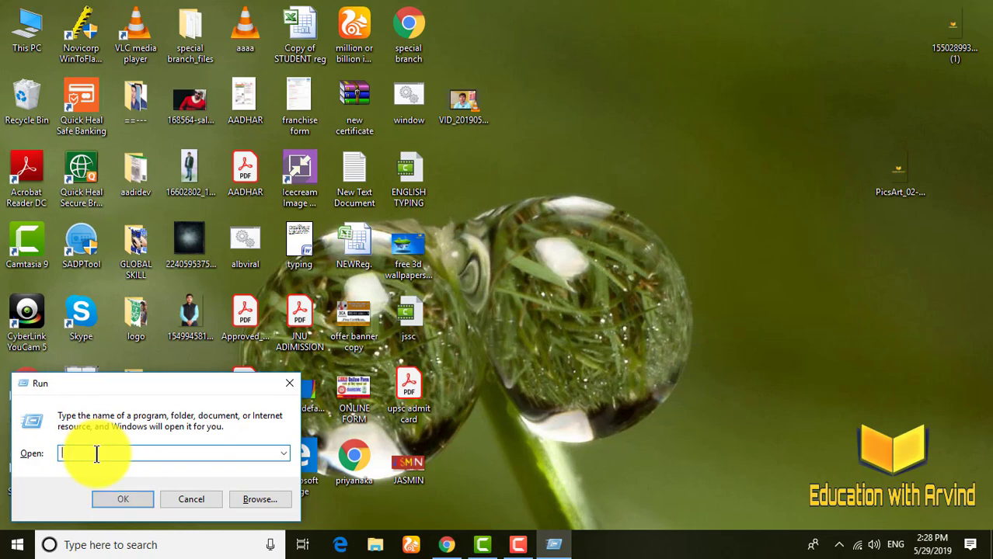
{"action": "type", "text": "WIN"}
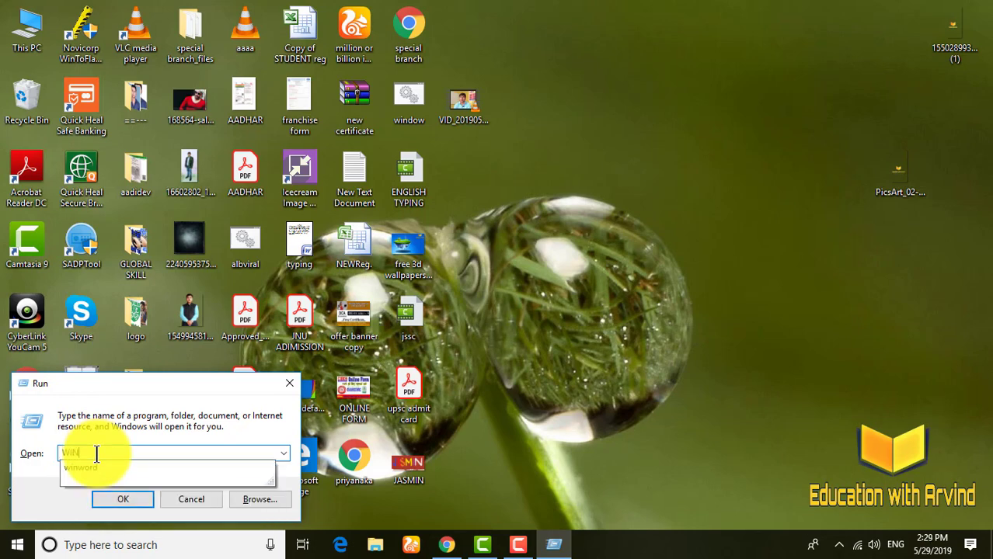
{"action": "type", "text": "WORD"}
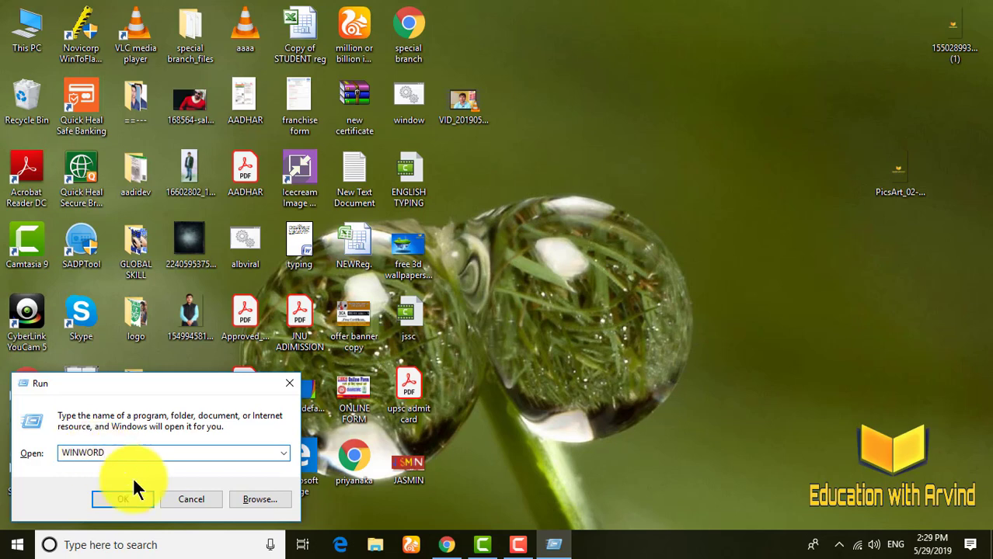
{"action": "left_click", "coordinate": [137, 503]}
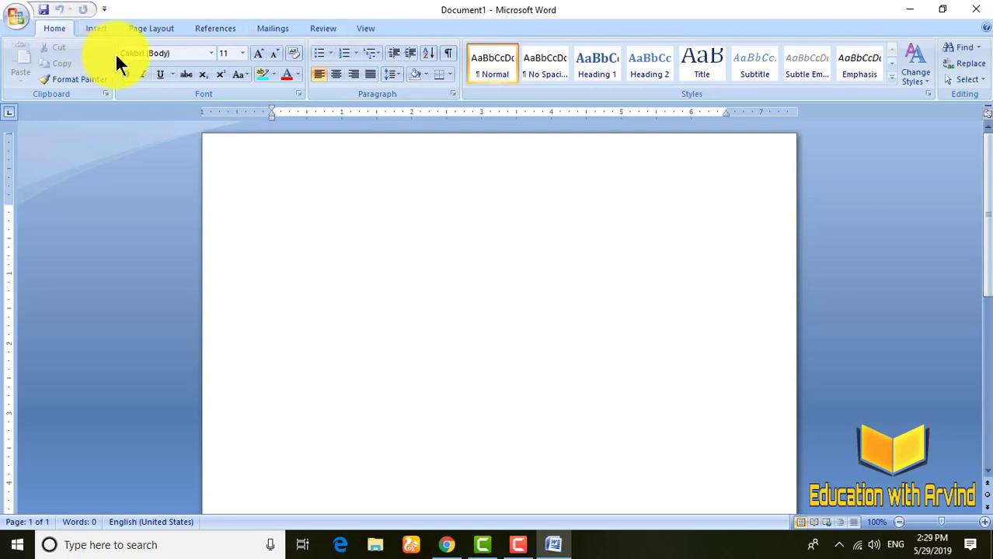
Set the font to Kruti Dev 010 at size 24
{"action": "left_click", "coordinate": [212, 54]}
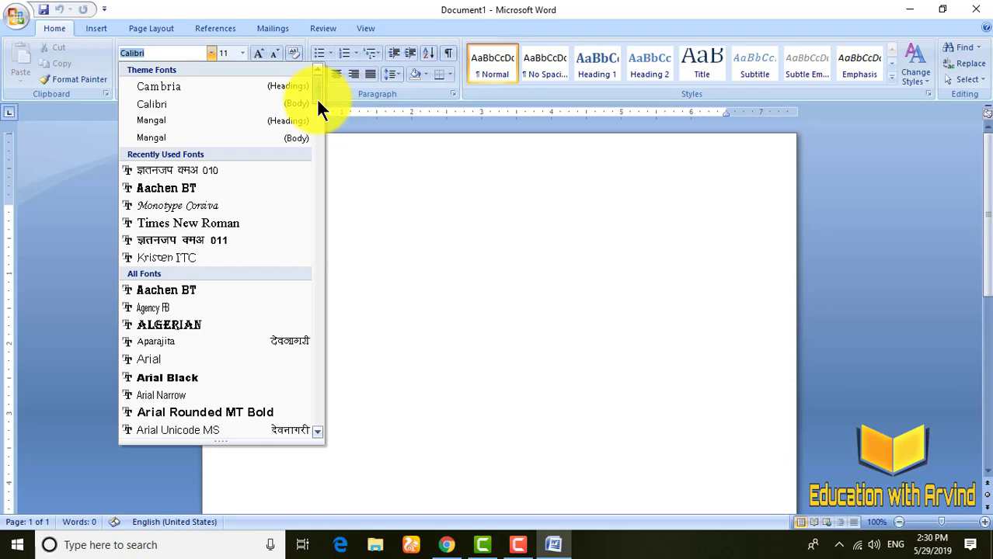
{"action": "mouse_move", "coordinate": [317, 98]}
{"action": "left_mouse_down"}
{"action": "mouse_move", "coordinate": [323, 272]}
{"action": "mouse_move", "coordinate": [321, 260]}
{"action": "left_mouse_up"}
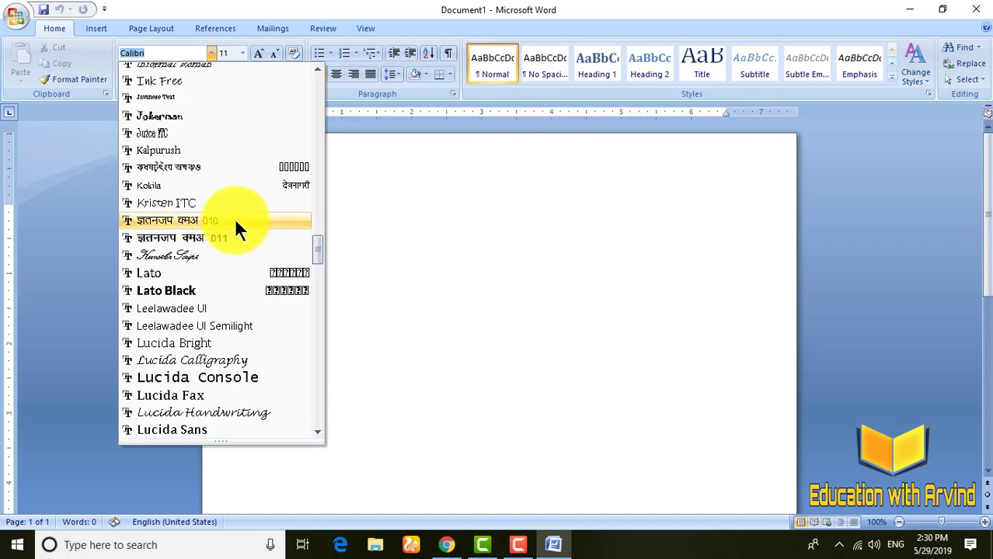
{"action": "left_click", "coordinate": [235, 221]}
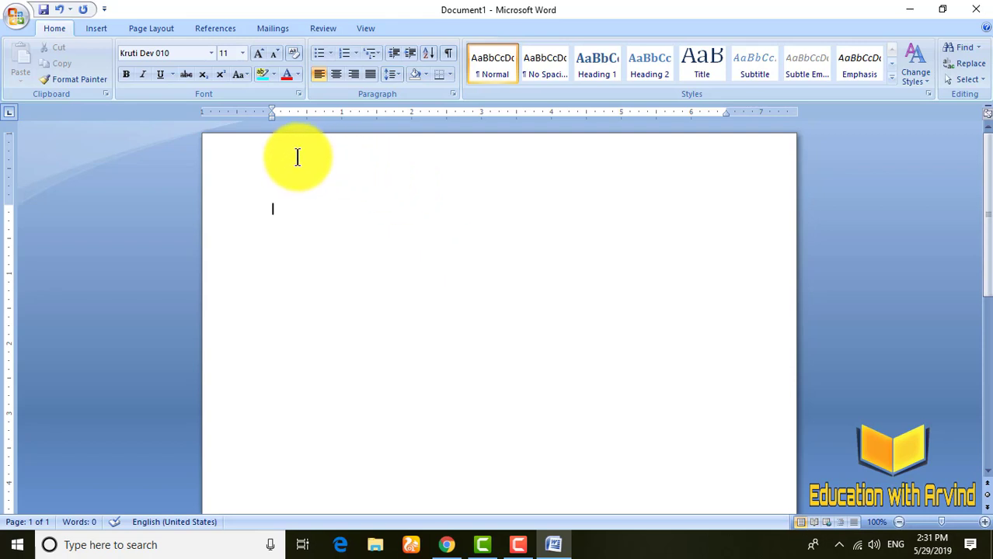
{"action": "left_click", "coordinate": [243, 52]}
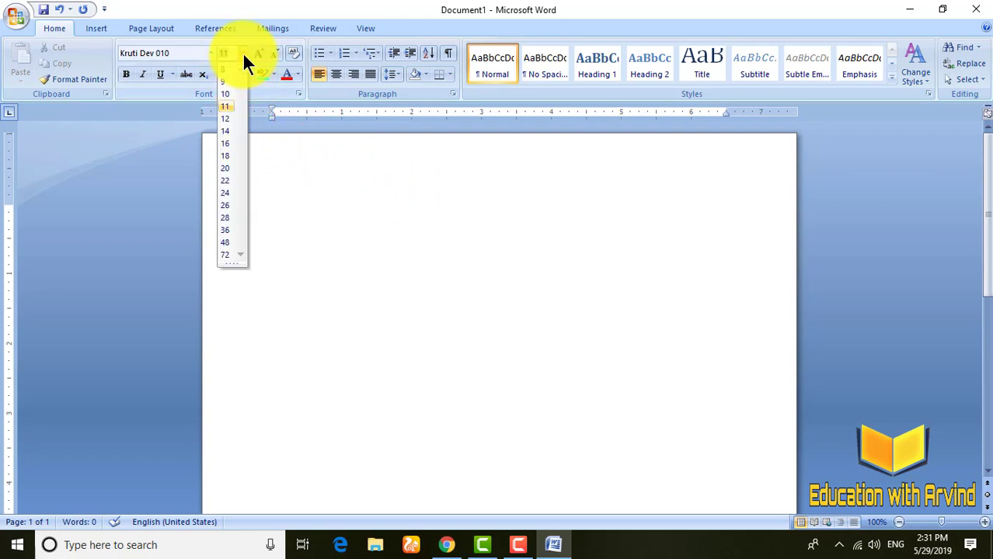
{"action": "left_click", "coordinate": [224, 193]}
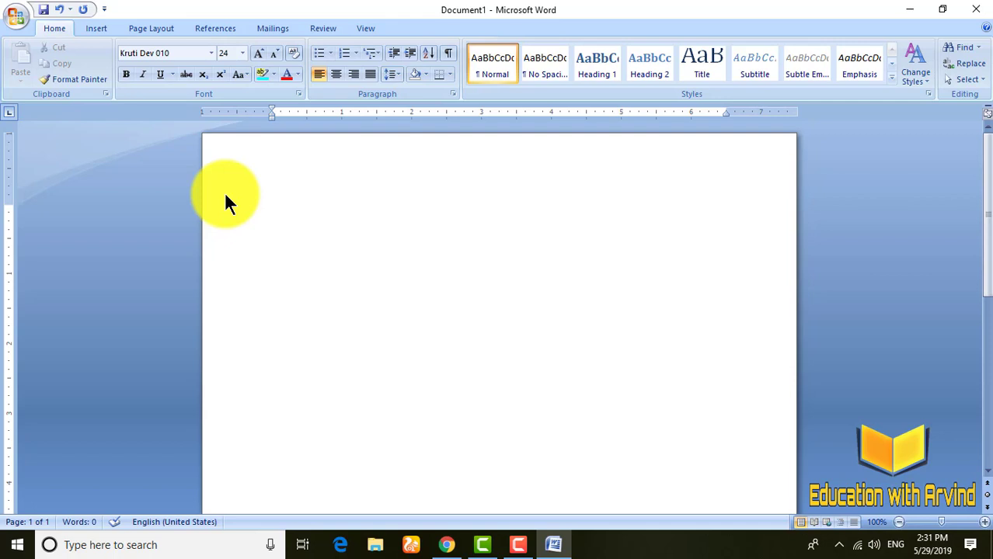
Try out and erase the trial characters 'Jk' and 'JK'
{"action": "type", "text": "Jk"}
{"action": "key", "text": "BackSpace"}
{"action": "key", "text": "BackSpace"}
{"action": "type", "text": "J"}
{"action": "type", "text": "K"}
{"action": "key", "text": "BackSpace"}
{"action": "key", "text": "BackSpace"}
Type 'jktegy' for राजमहल, replacing the auto-capitalised first letter with 'j'
{"action": "type", "text": "jkt"}
{"action": "type", "text": "e"}
{"action": "type", "text": "gy"}
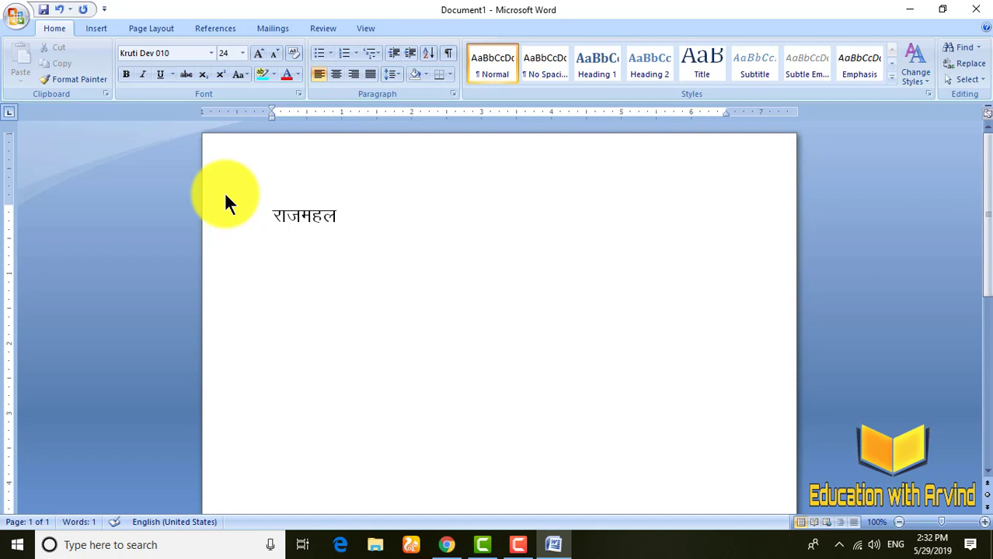
{"action": "key", "text": "Return"}
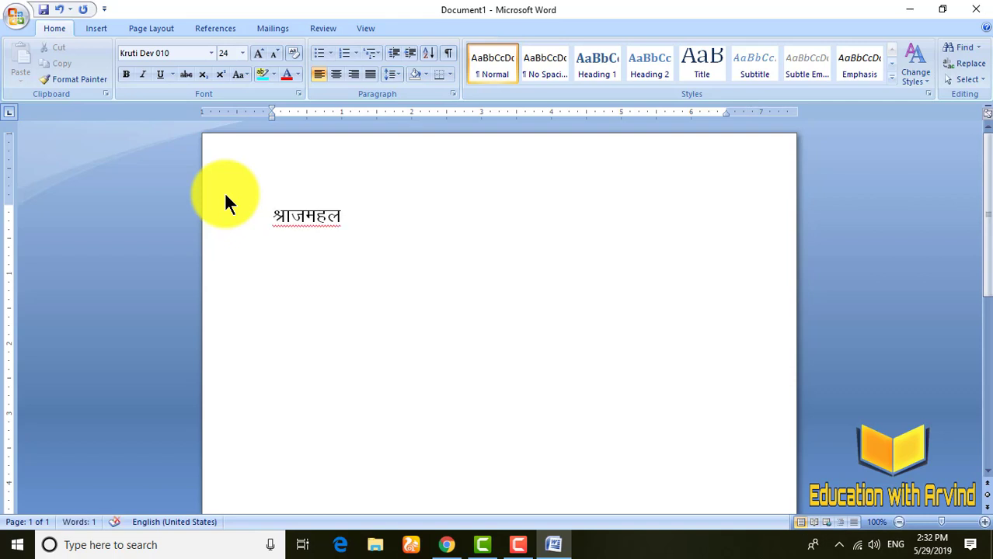
{"action": "key", "text": "BackSpace"}
{"action": "key", "text": "Left"}
{"action": "key", "text": "Left"}
{"action": "key", "text": "Left"}
{"action": "key", "text": "Left"}
{"action": "key", "text": "BackSpace"}
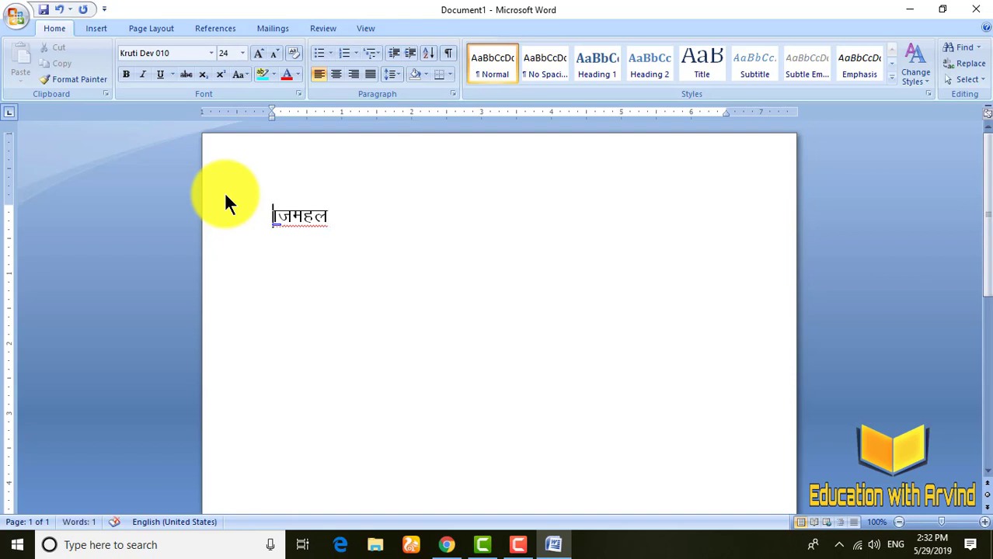
{"action": "type", "text": "j"}
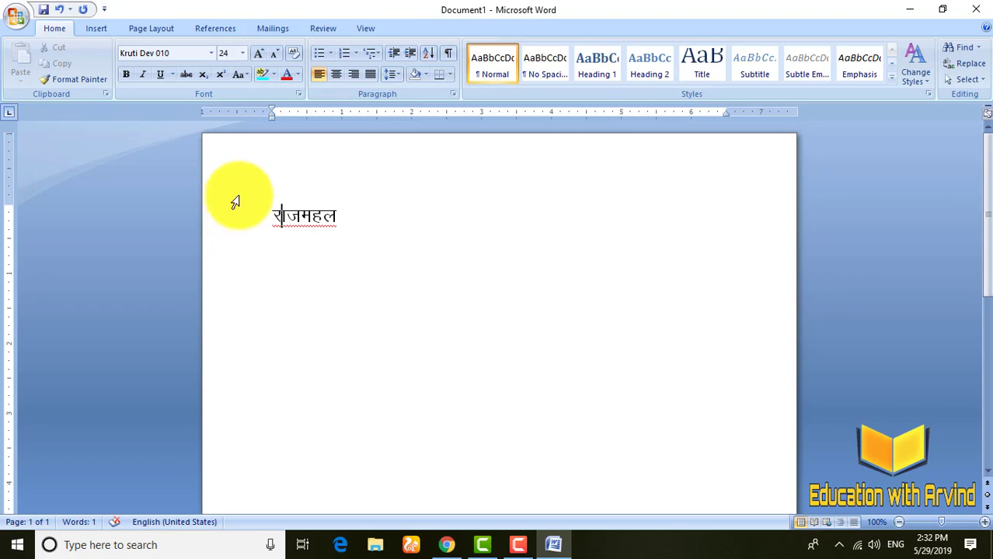
{"action": "left_click", "coordinate": [373, 228]}
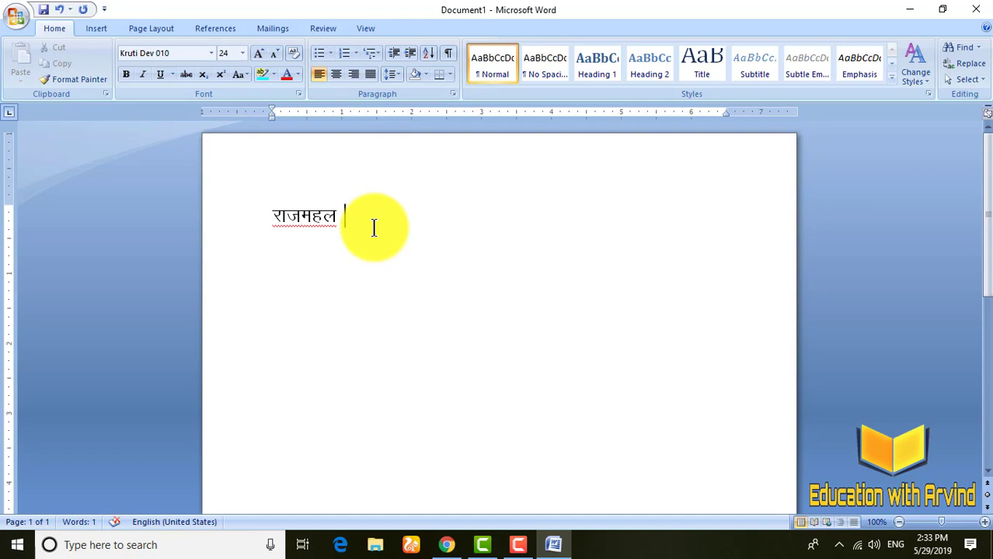
Add the letters फ and प after राजमहल by typing 'i' twice, space-separated
{"action": "type", "text": "i"}
{"action": "type", "text": "i"}
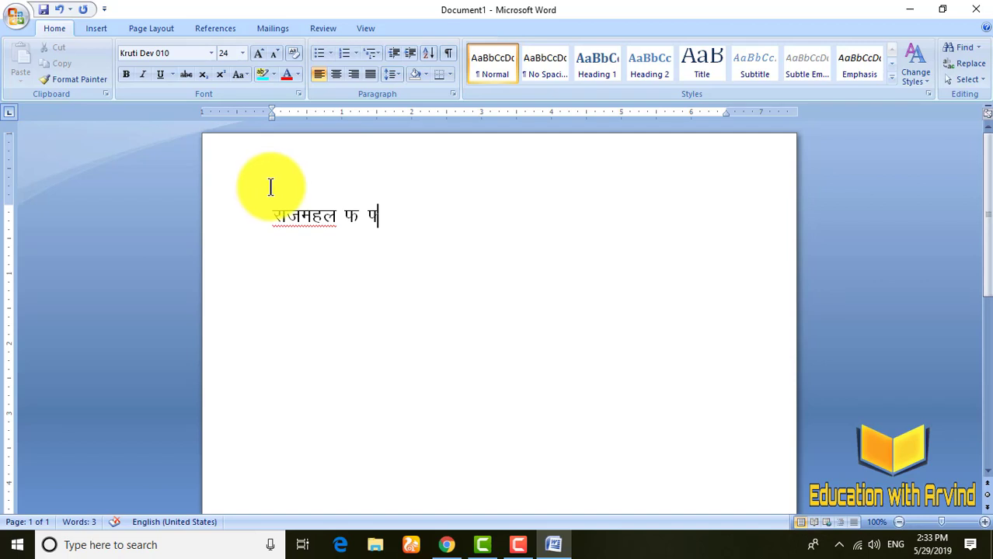
Open the full Symbol dialog from the Insert tab and switch its font to Kruti Dev 010
{"action": "left_click", "coordinate": [96, 32]}
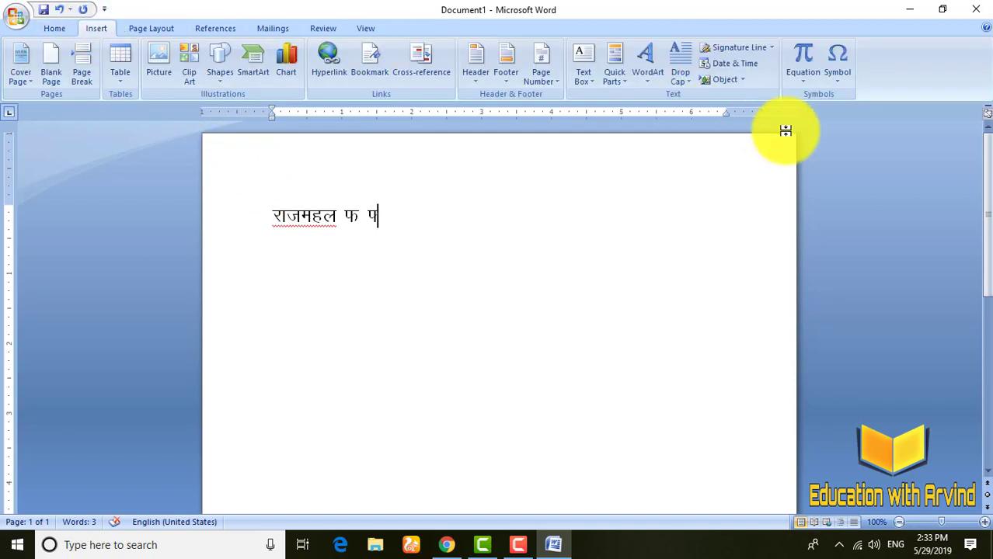
{"action": "left_click", "coordinate": [837, 73]}
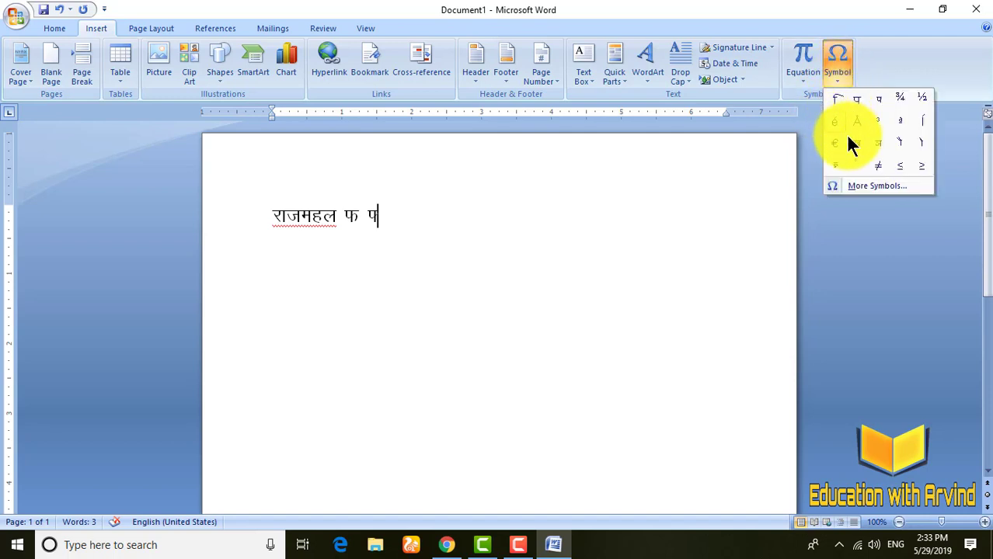
{"action": "left_click", "coordinate": [894, 187]}
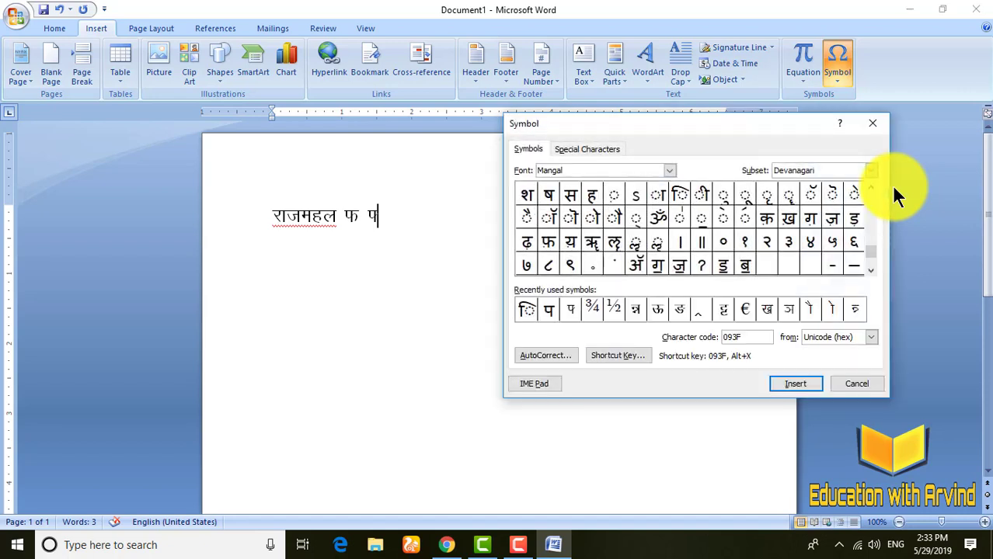
{"action": "left_click", "coordinate": [672, 173]}
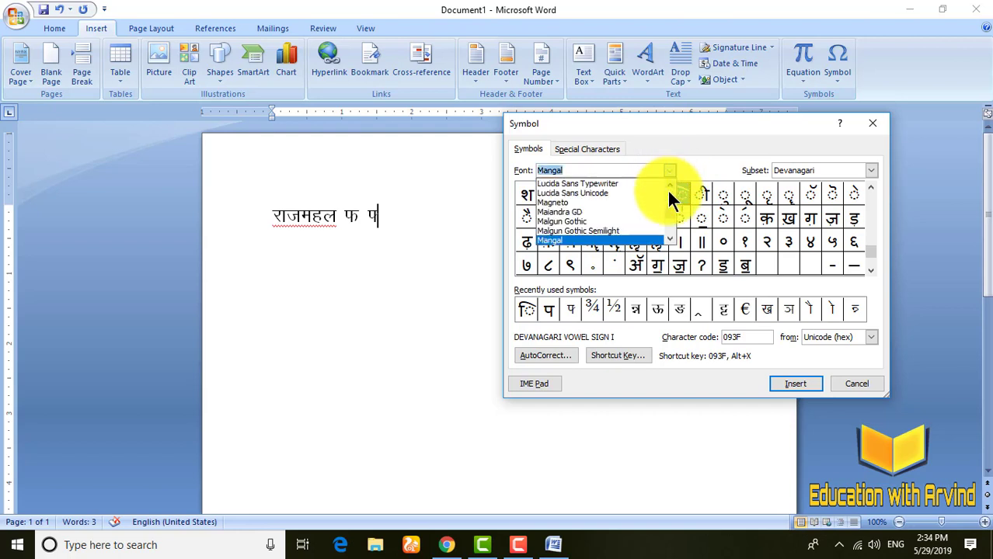
{"action": "left_click_drag", "start_coordinate": [667, 213], "coordinate": [663, 209]}
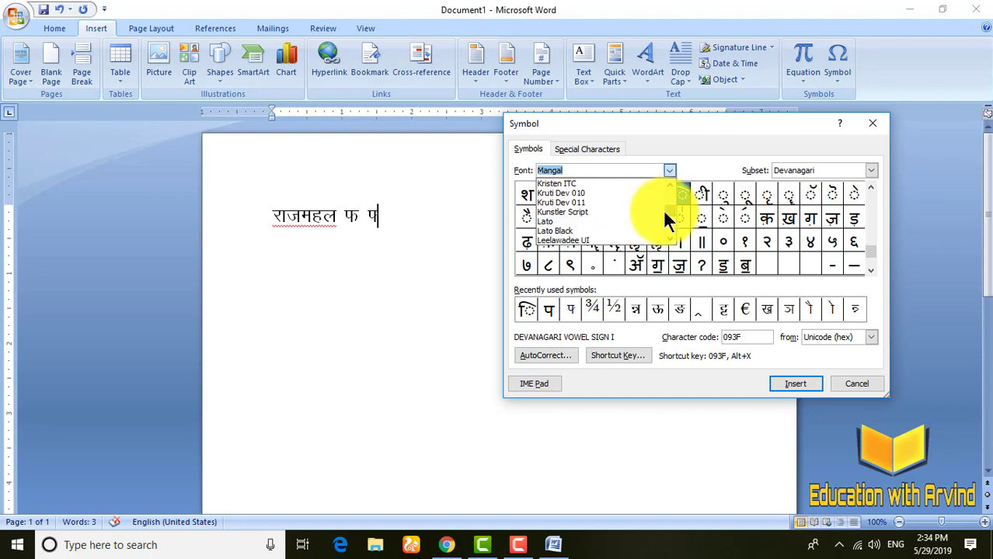
{"action": "left_click", "coordinate": [594, 194]}
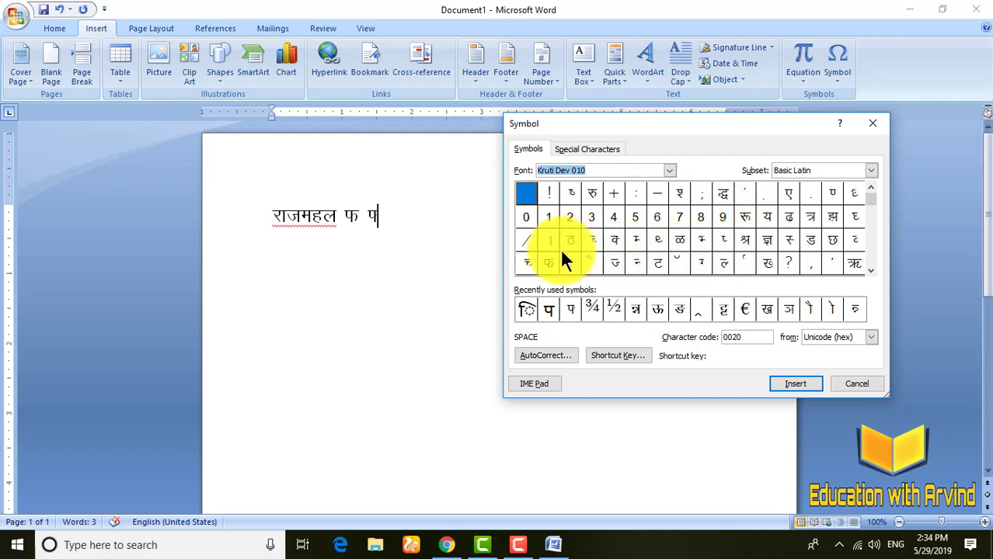
Insert the Kruti Dev half-letter symbol (code 00B6) into the first line
{"action": "left_click", "coordinate": [868, 270]}
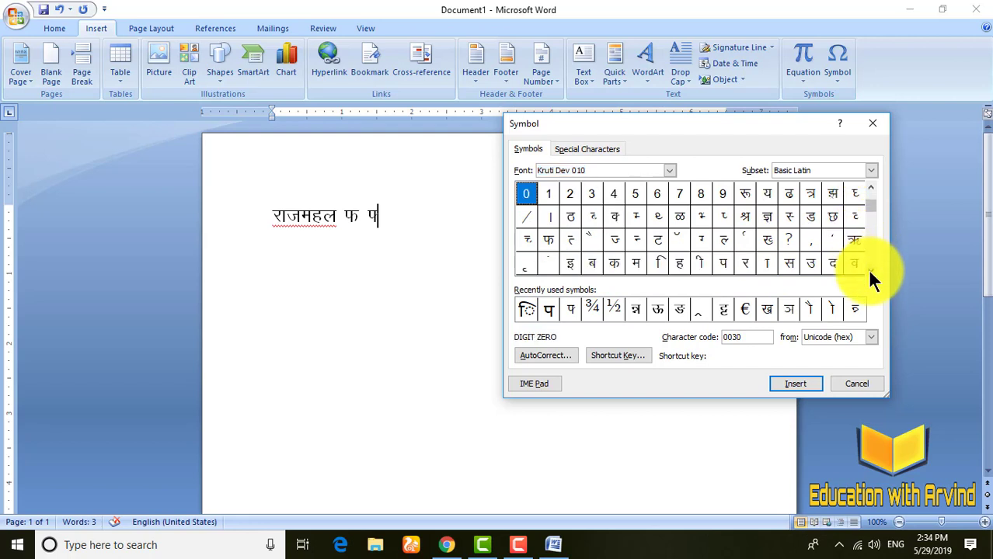
{"action": "left_click", "coordinate": [868, 271]}
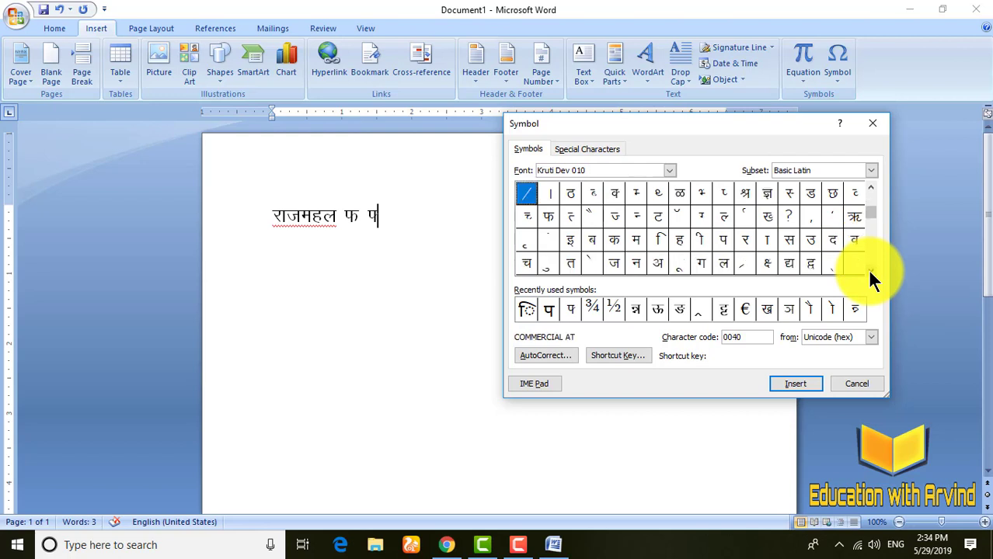
{"action": "left_click", "coordinate": [868, 270]}
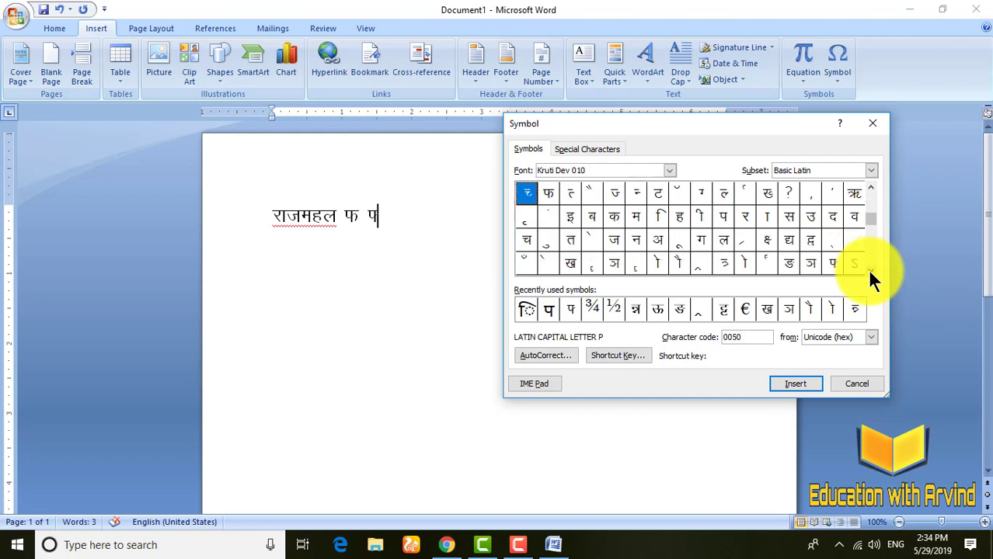
{"action": "left_click", "coordinate": [834, 266]}
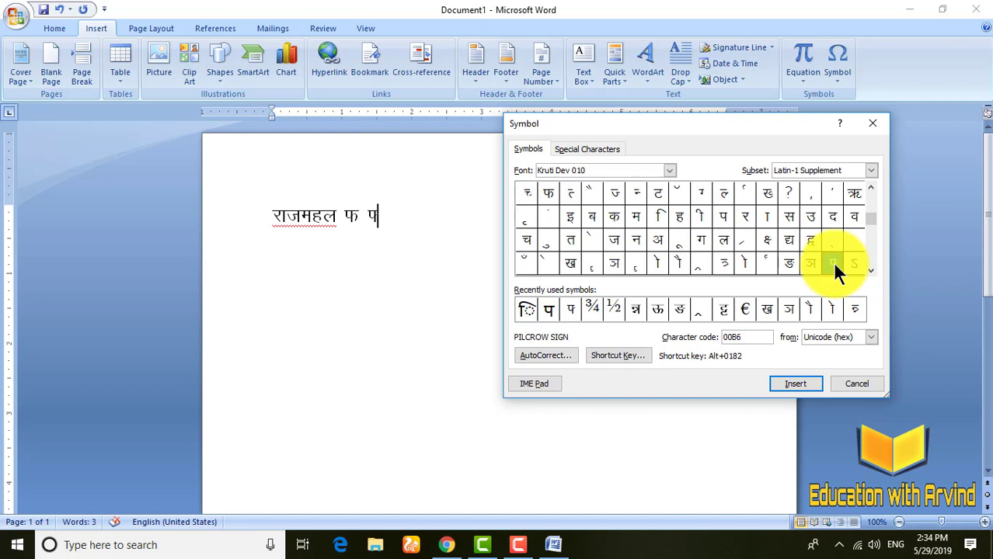
{"action": "left_click", "coordinate": [804, 383]}
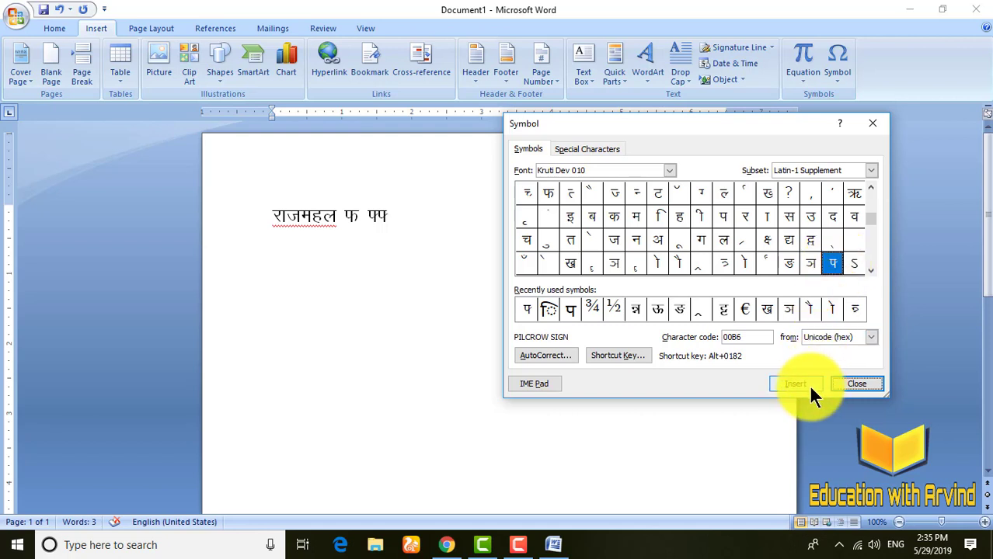
{"action": "left_click", "coordinate": [859, 387]}
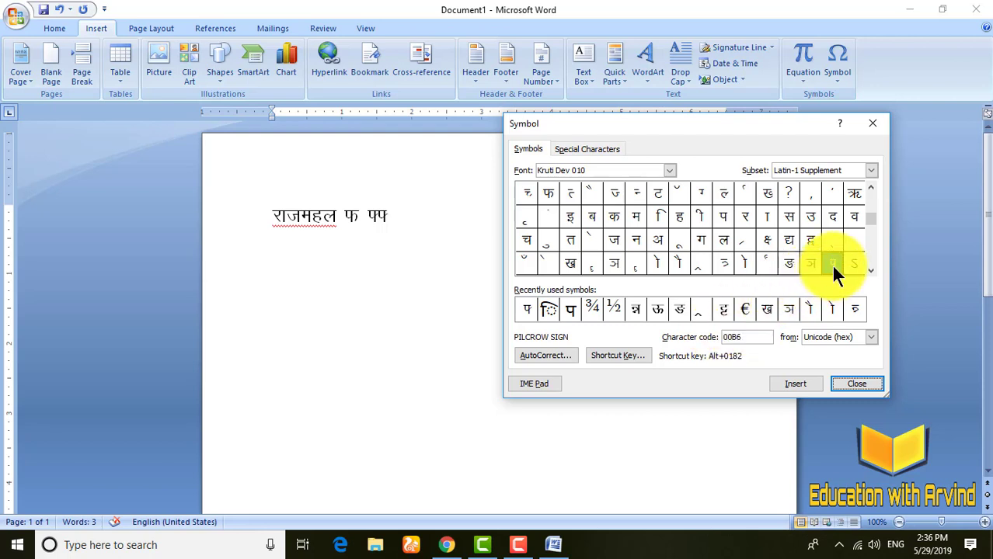
Assign Ctrl+D as the shortcut key for the half-letter symbol
{"action": "left_click", "coordinate": [618, 355]}
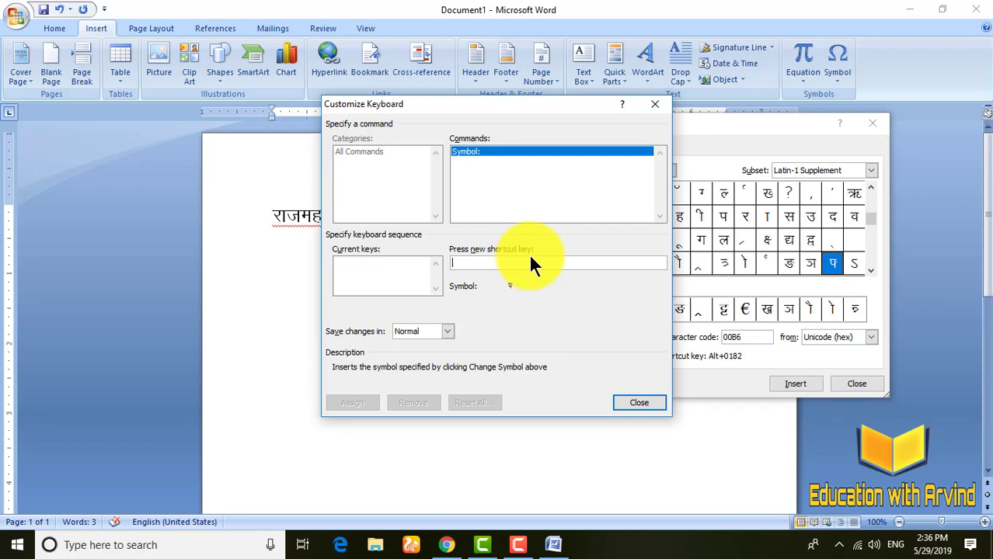
{"action": "key", "text": "ctrl+d"}
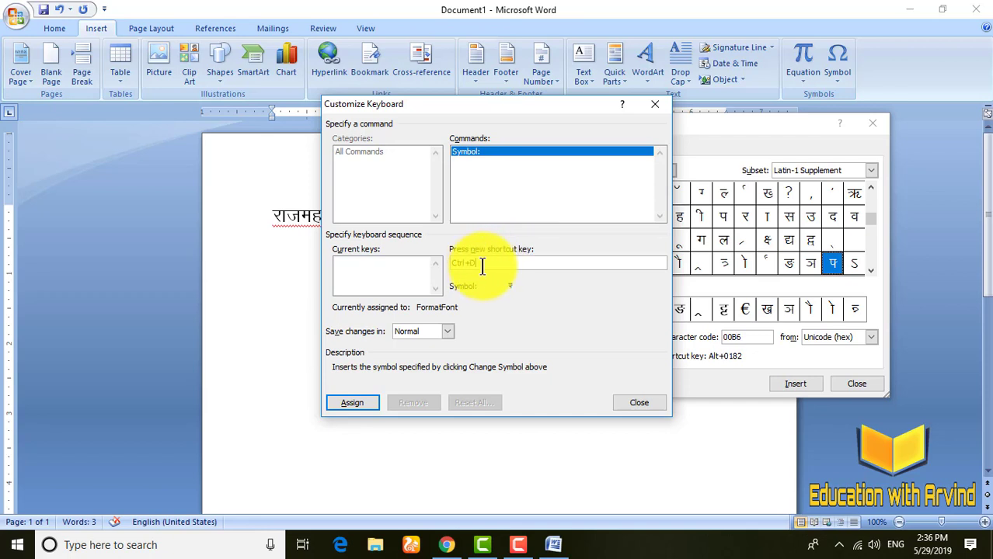
{"action": "left_click", "coordinate": [351, 400]}
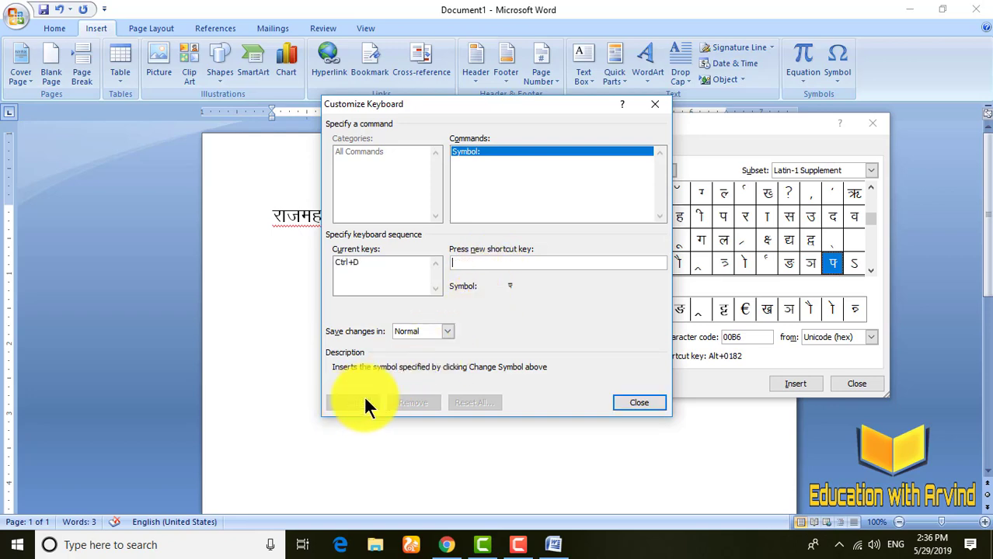
{"action": "left_click", "coordinate": [631, 403]}
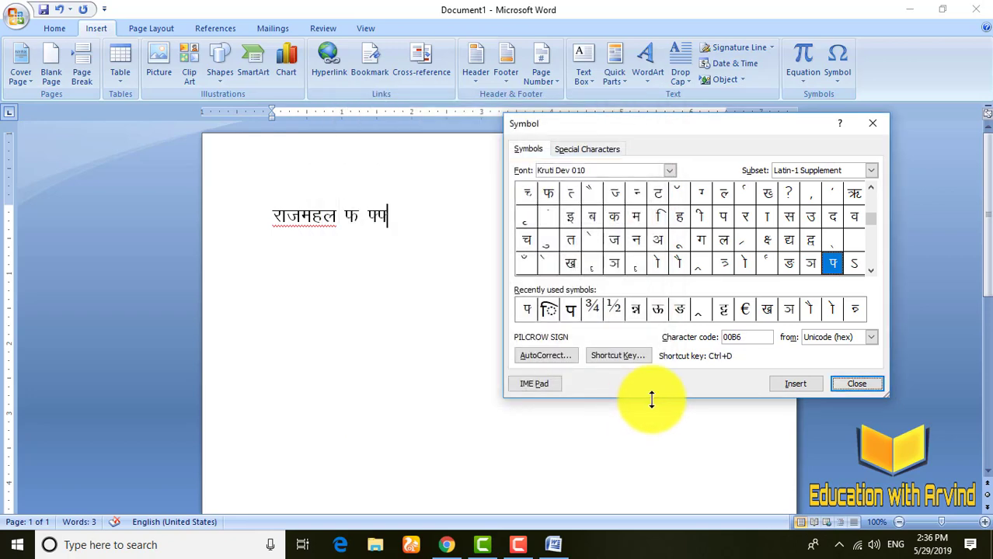
Close the Symbol dialog and type प on a new second line
{"action": "left_click", "coordinate": [875, 384]}
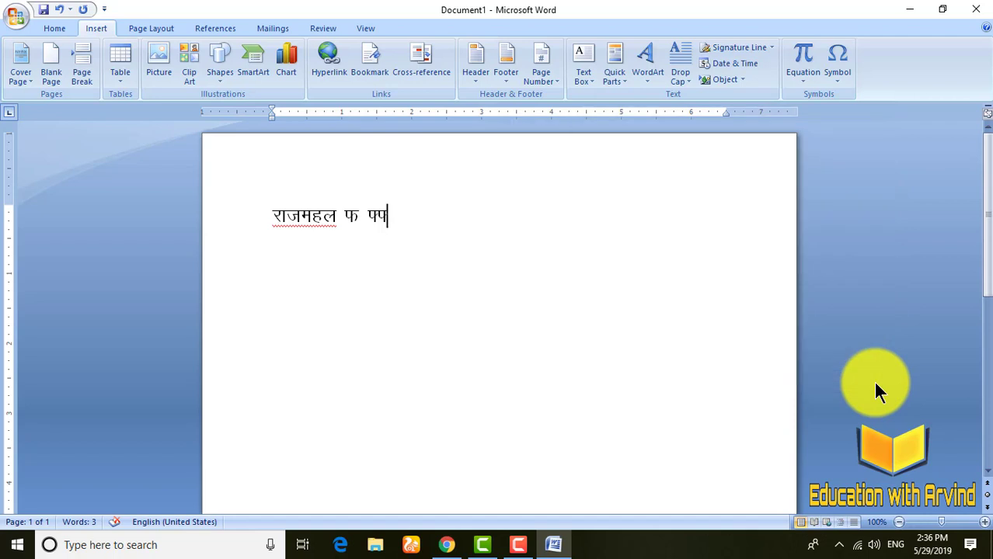
{"action": "key", "text": "Return"}
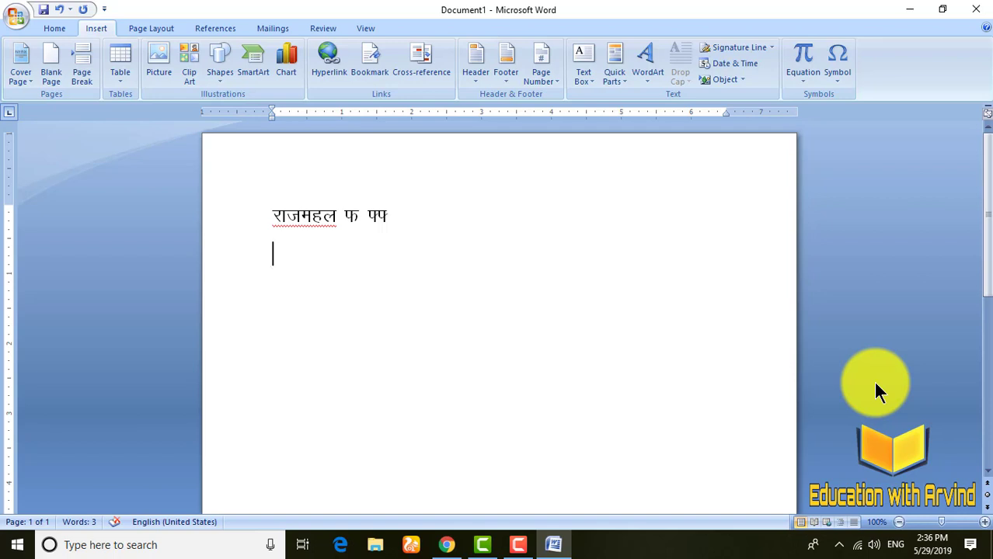
{"action": "type", "text": "प"}
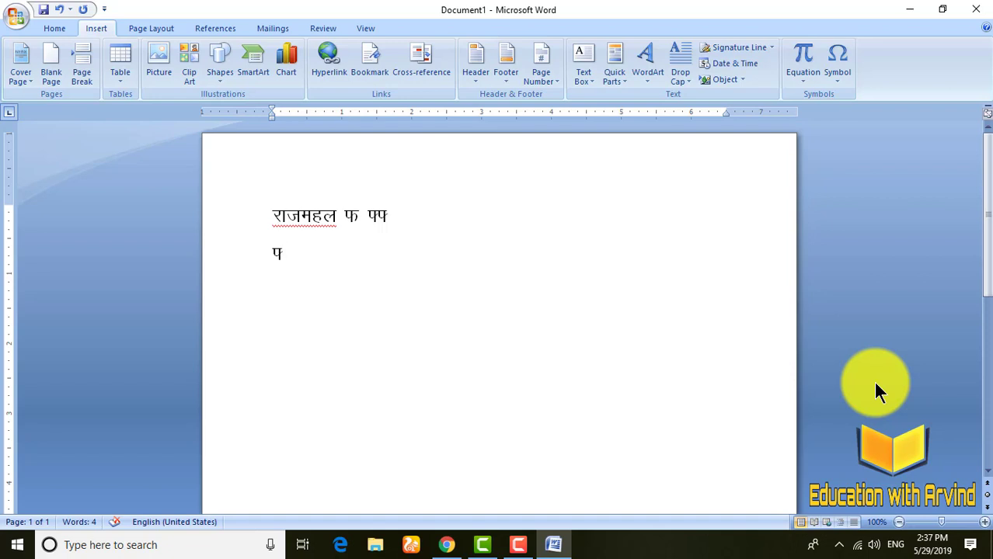
Type the word कृपा on a new line below प
{"action": "key", "text": "Return"}
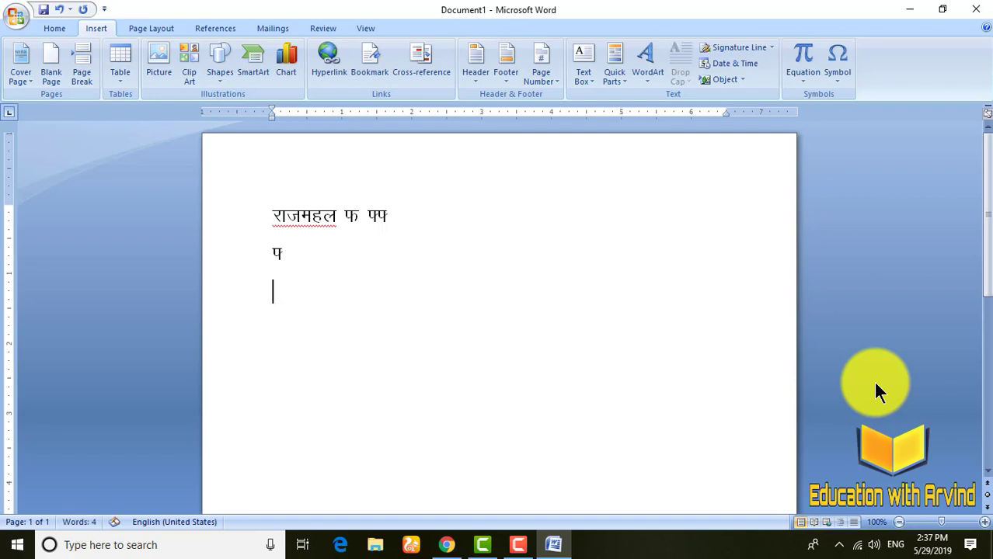
{"action": "type", "text": "क"}
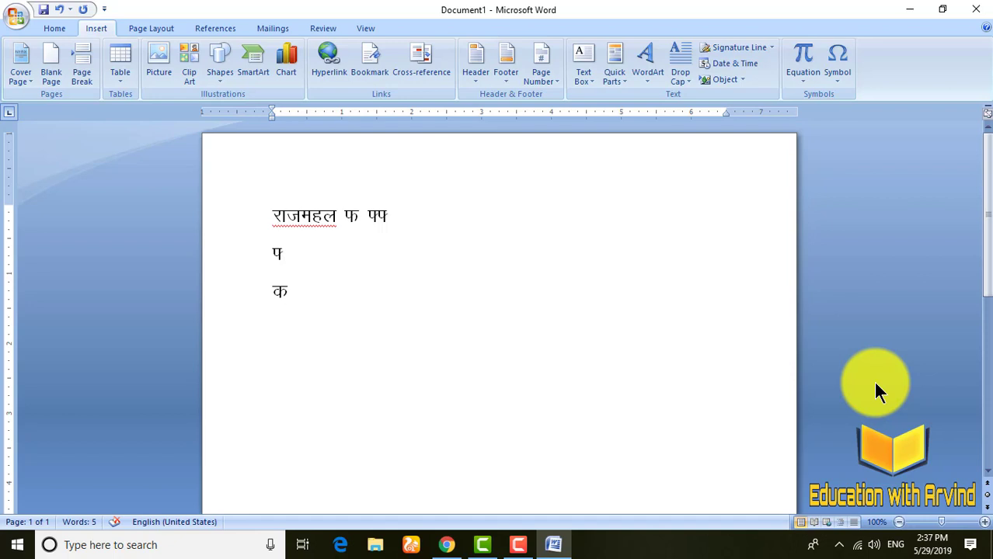
{"action": "type", "text": "ृ"}
{"action": "key", "text": "BackSpace"}
{"action": "key", "text": "BackSpace"}
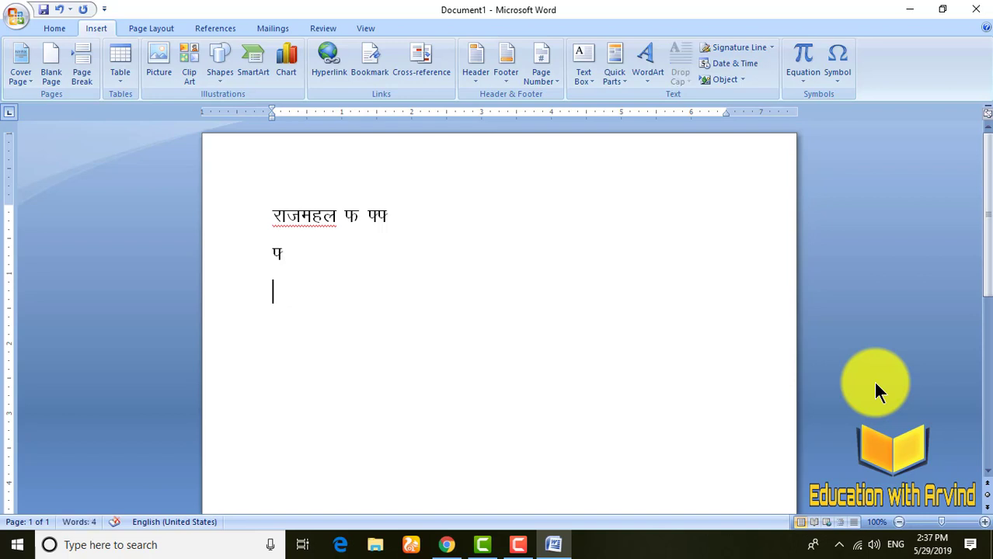
{"action": "type", "text": "क"}
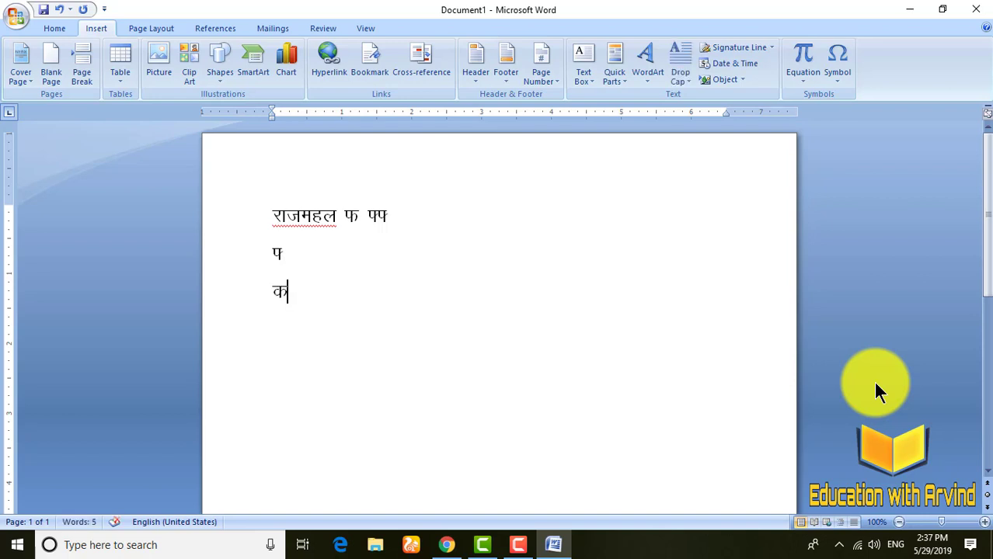
{"action": "type", "text": "ृ"}
{"action": "type", "text": "प"}
{"action": "type", "text": "ा"}
Type पृथ्वी on the next line using the Ctrl+D half letter, then close the document
{"action": "key", "text": "Return"}
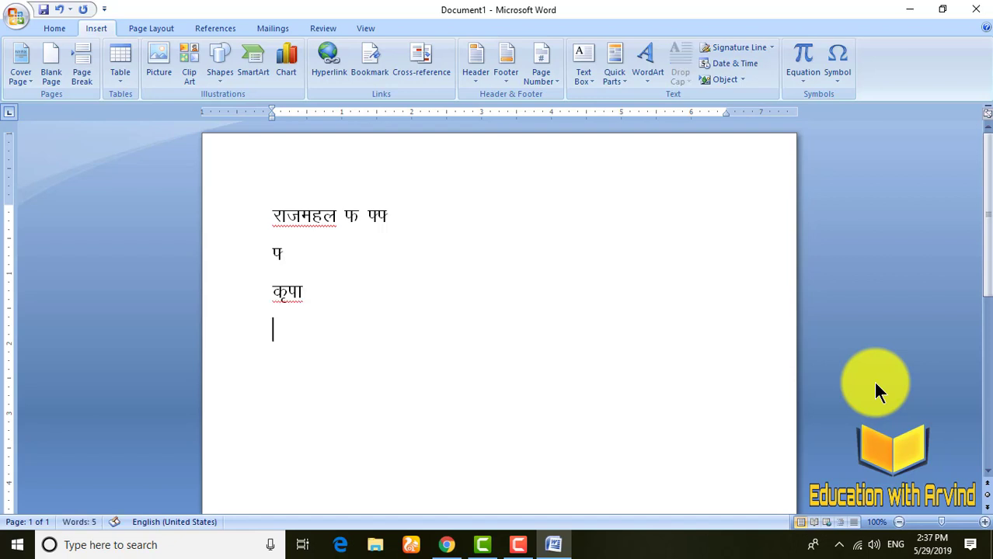
{"action": "type", "text": "प"}
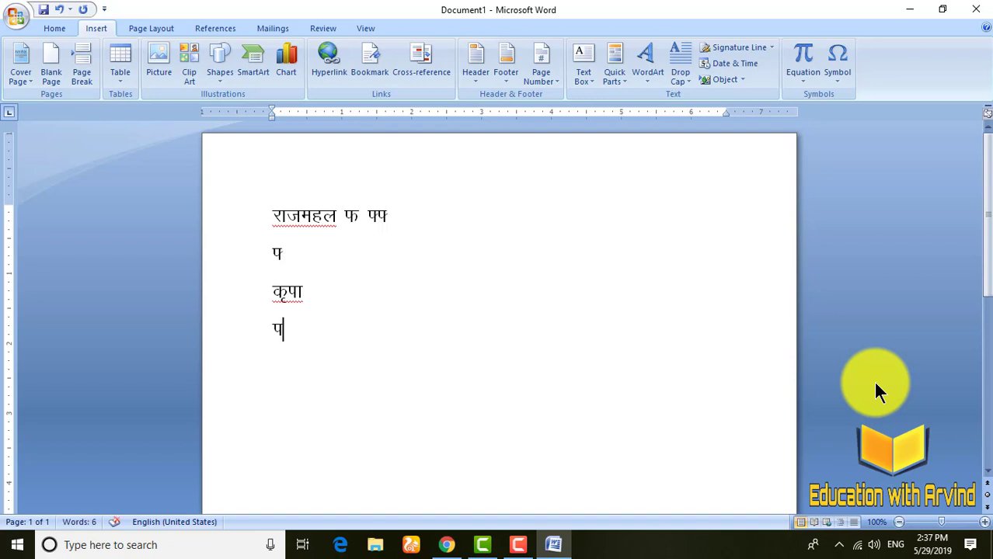
{"action": "type", "text": "ृ"}
{"action": "type", "text": "ह"}
{"action": "key", "text": "BackSpace"}
{"action": "type", "text": "श"}
{"action": "type", "text": "व"}
{"action": "type", "text": "ी"}
{"action": "key", "text": "Return"}
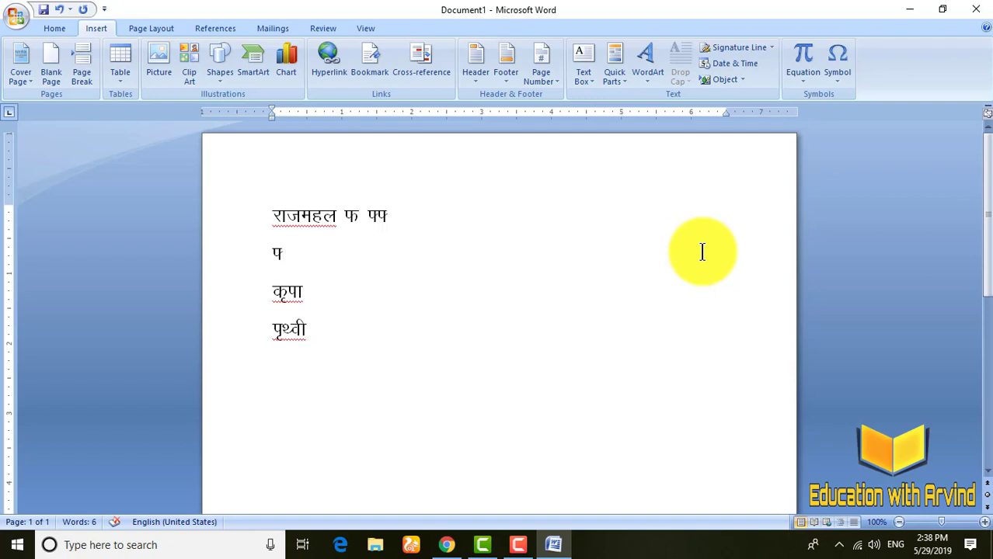
{"action": "left_click", "coordinate": [977, 11]}
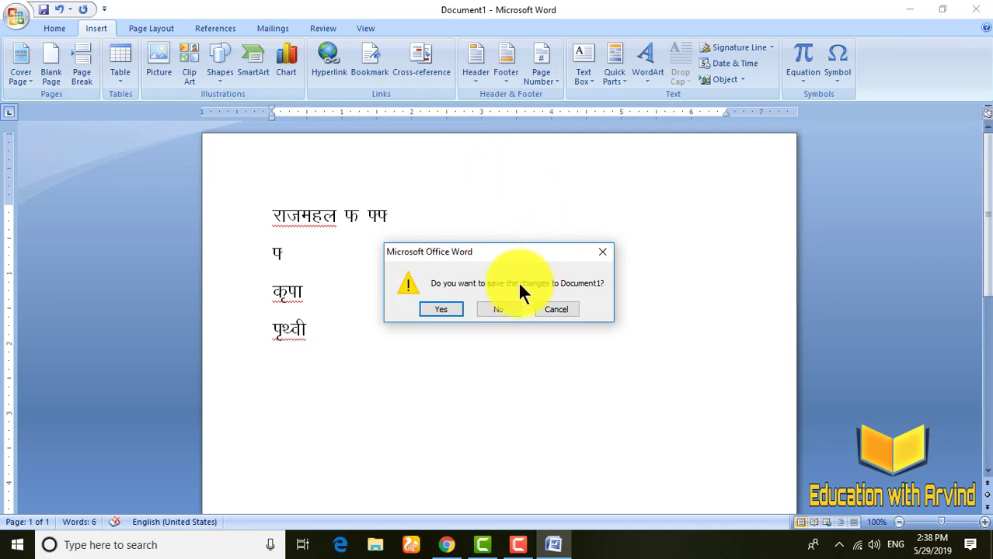